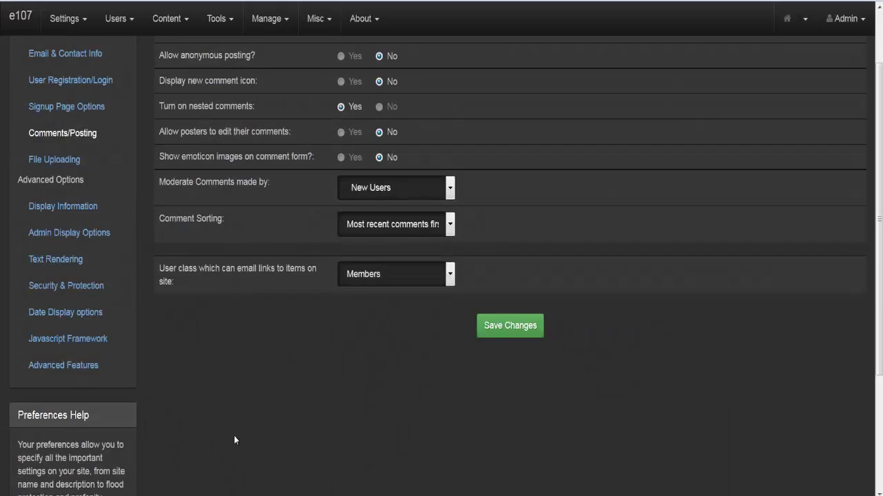
- Open the File Uploading preferences, showing uploads disabled with a 10M maximum file size
{"action": "scroll", "coordinate": [234, 436], "scroll_direction": "up", "scroll_amount": 3}
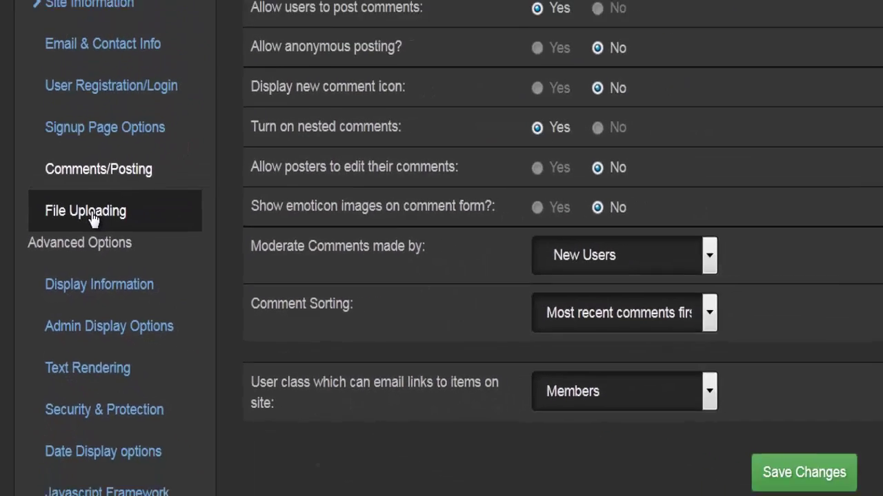
{"action": "left_click", "coordinate": [93, 214]}
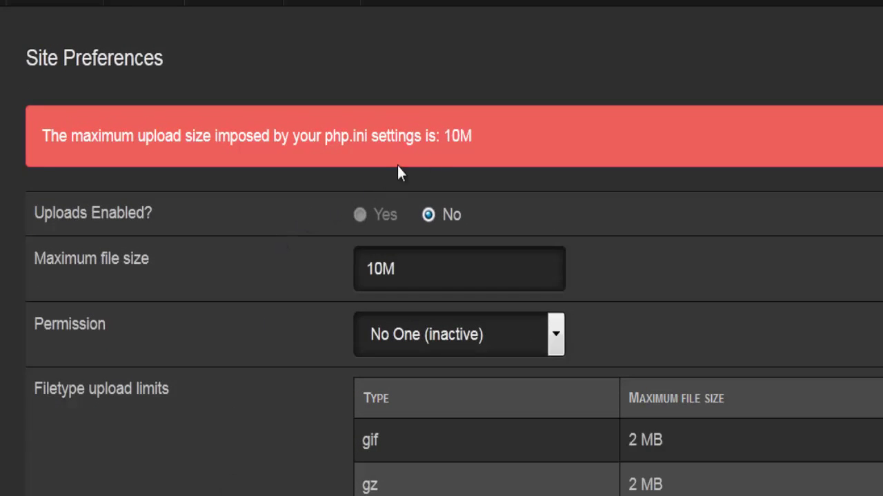
{"action": "double_click", "coordinate": [450, 137]}
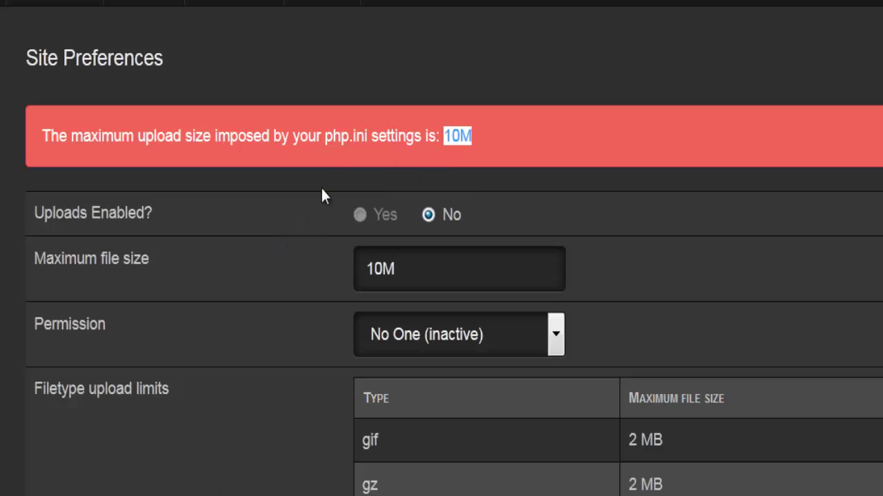
{"action": "double_click", "coordinate": [337, 137]}
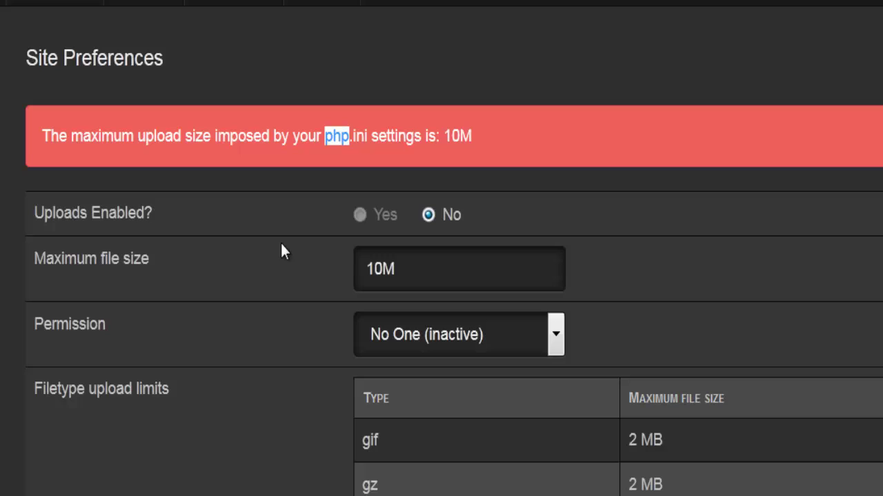
{"action": "double_click", "coordinate": [360, 137]}
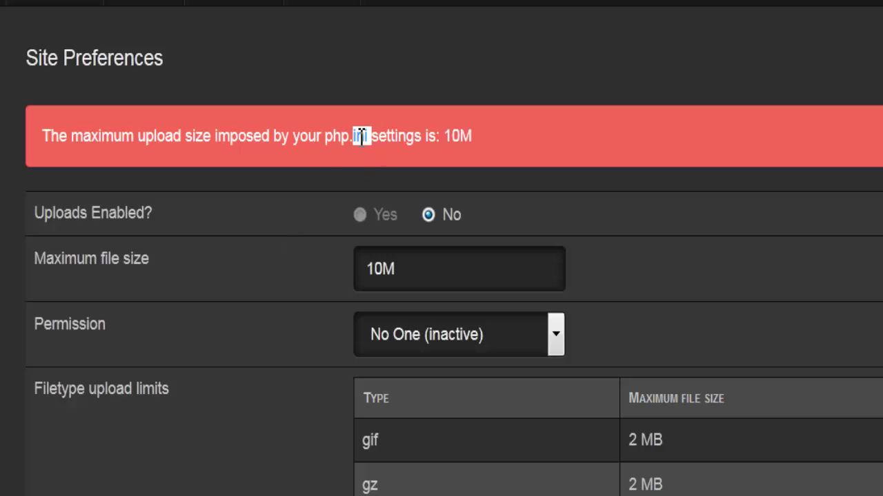
{"action": "left_click", "coordinate": [156, 213]}
{"action": "double_click", "coordinate": [376, 276]}
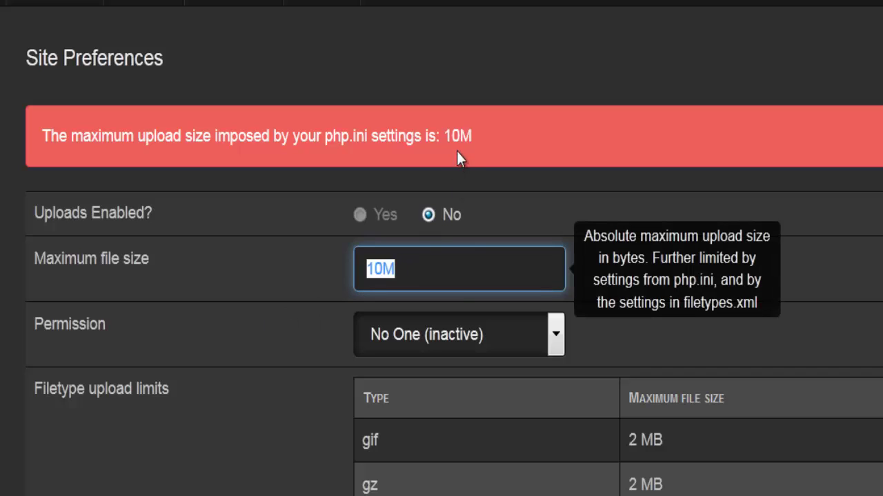
{"action": "double_click", "coordinate": [336, 137]}
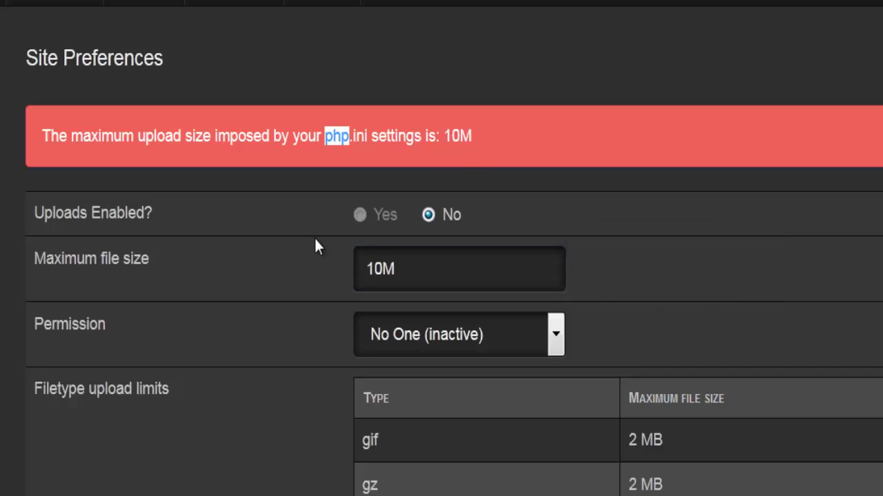
{"action": "left_click", "coordinate": [233, 331]}
{"action": "left_click", "coordinate": [434, 334]}
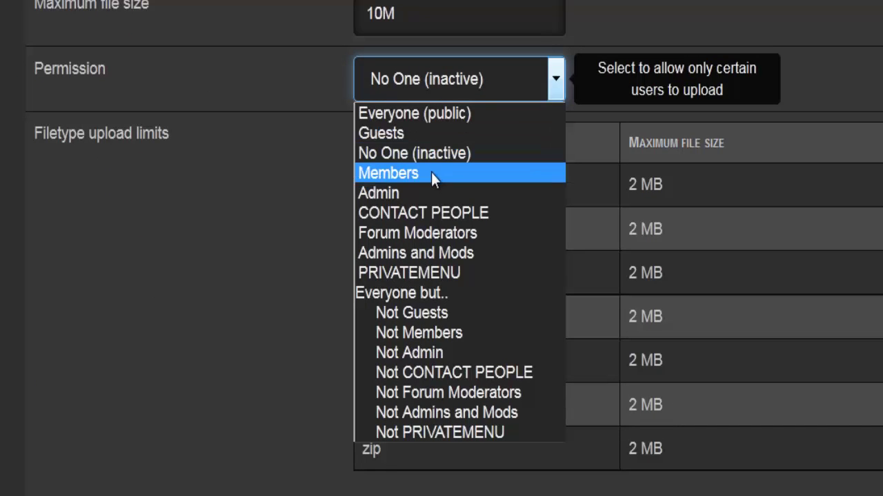
{"action": "left_click", "coordinate": [222, 252]}
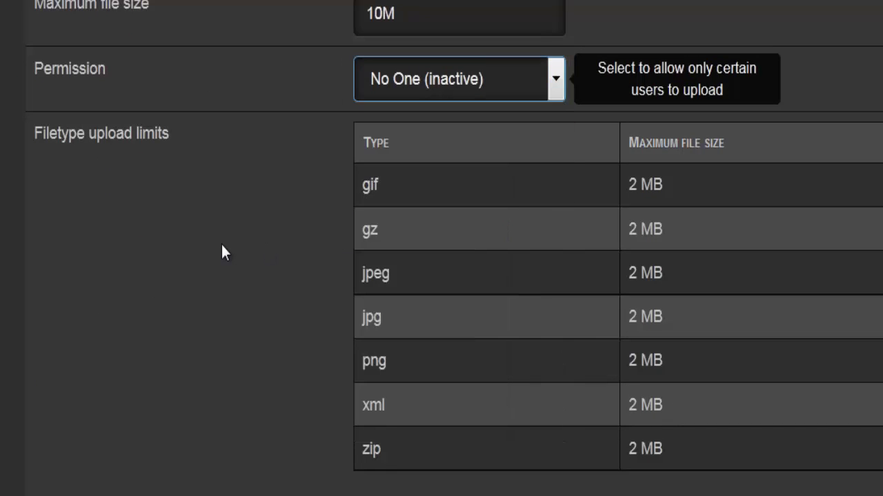
{"action": "scroll", "coordinate": [222, 251], "scroll_direction": "down", "scroll_amount": 3}
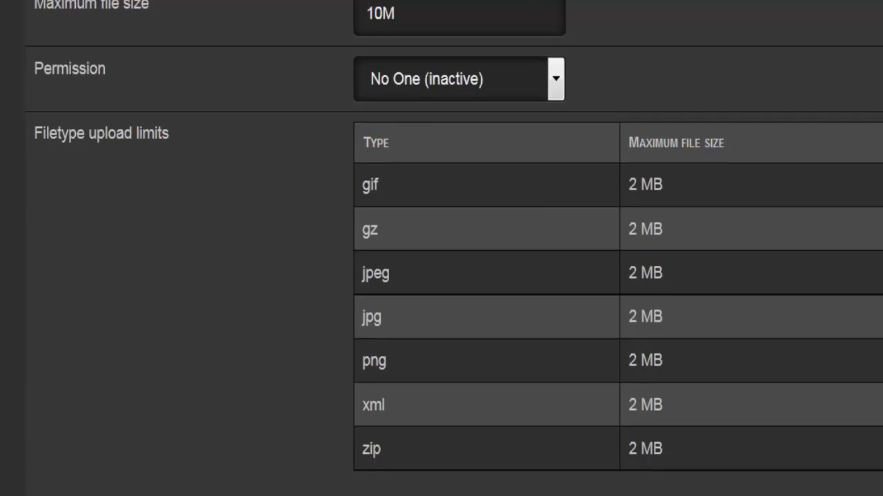
{"action": "scroll", "coordinate": [284, 152], "scroll_direction": "down", "scroll_amount": 3}
{"action": "left_click_drag", "start_coordinate": [369, 53], "coordinate": [522, 292]}
{"action": "left_click", "coordinate": [482, 193]}
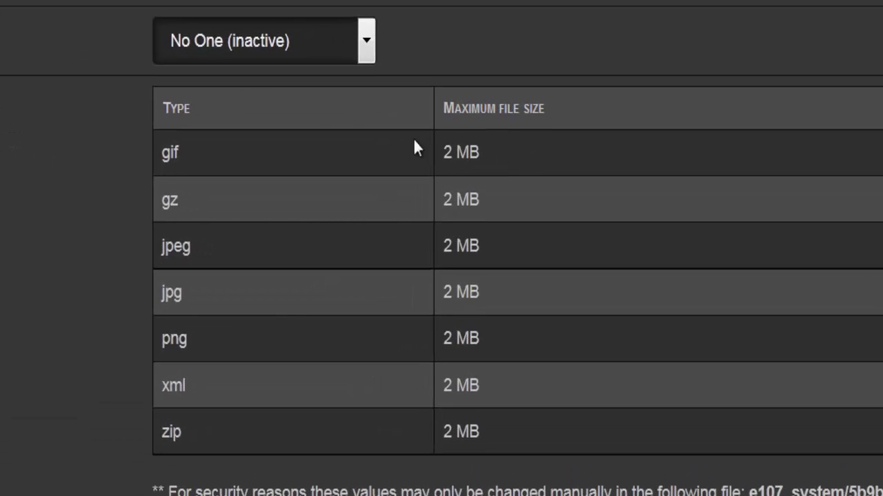
{"action": "double_click", "coordinate": [169, 152]}
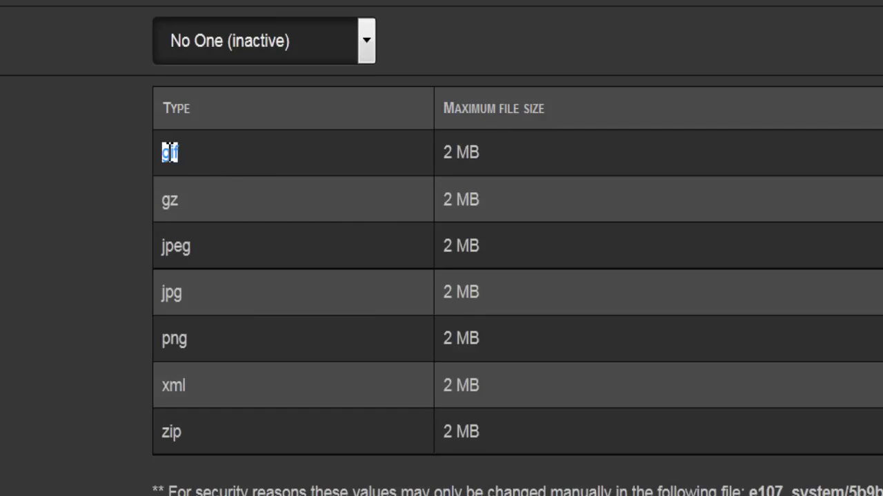
{"action": "left_click", "coordinate": [278, 175]}
{"action": "double_click", "coordinate": [461, 156]}
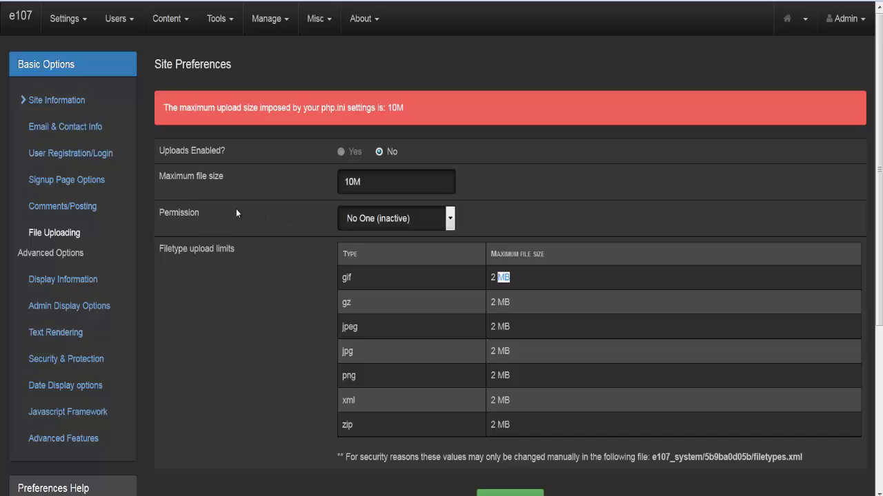
{"action": "double_click", "coordinate": [194, 213]}
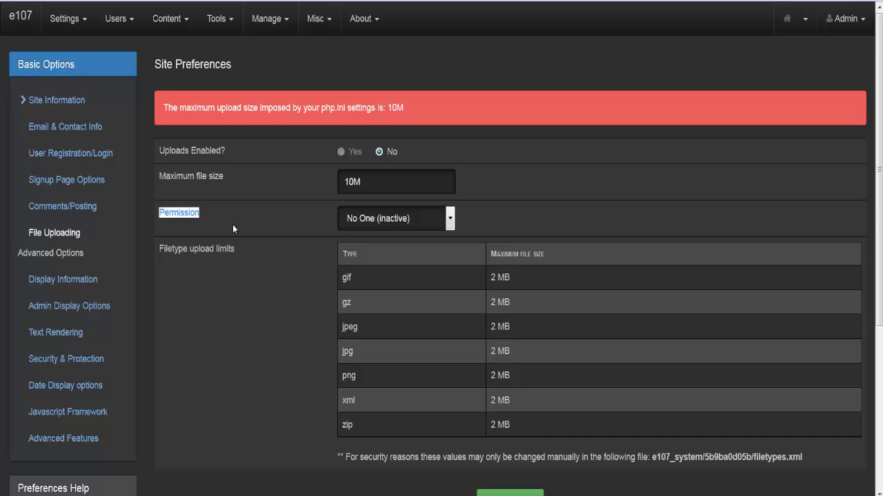
{"action": "scroll", "coordinate": [233, 224], "scroll_direction": "down", "scroll_amount": 1}
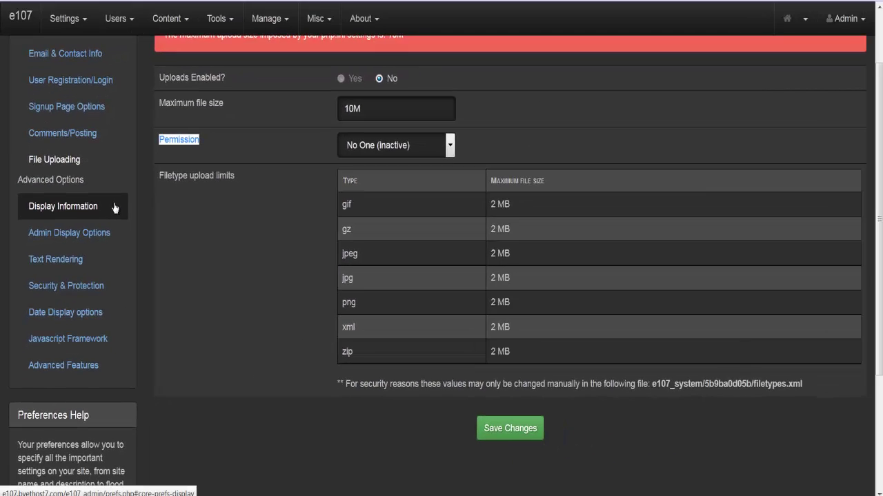
{"action": "left_click", "coordinate": [114, 208]}
- Scroll up the Site Preferences page toward the Display Information settings
{"action": "scroll", "coordinate": [153, 270], "scroll_direction": "up", "scroll_amount": 2}
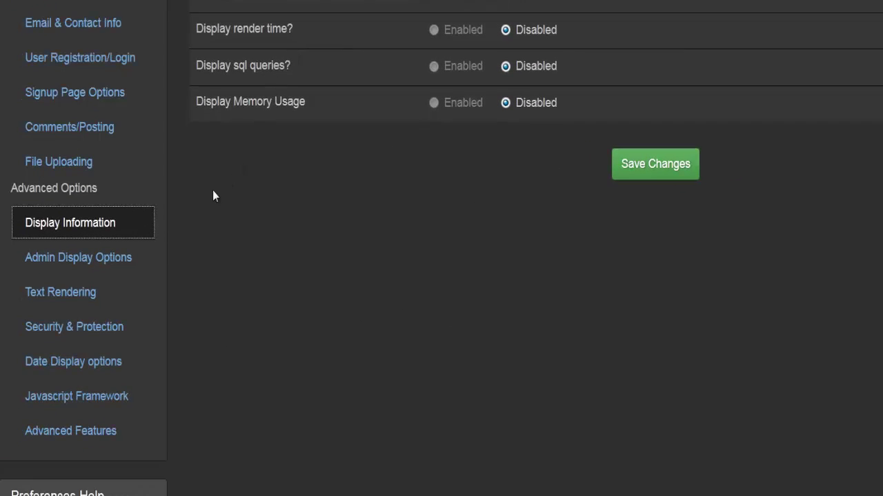
- View the Admin Display Options preferences, then move on to Text Rendering
{"action": "left_click", "coordinate": [140, 264]}
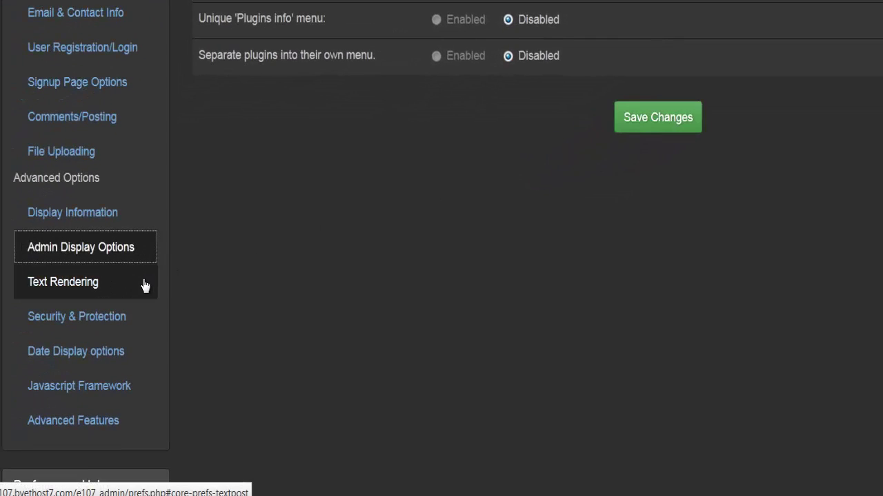
{"action": "left_click", "coordinate": [145, 285]}
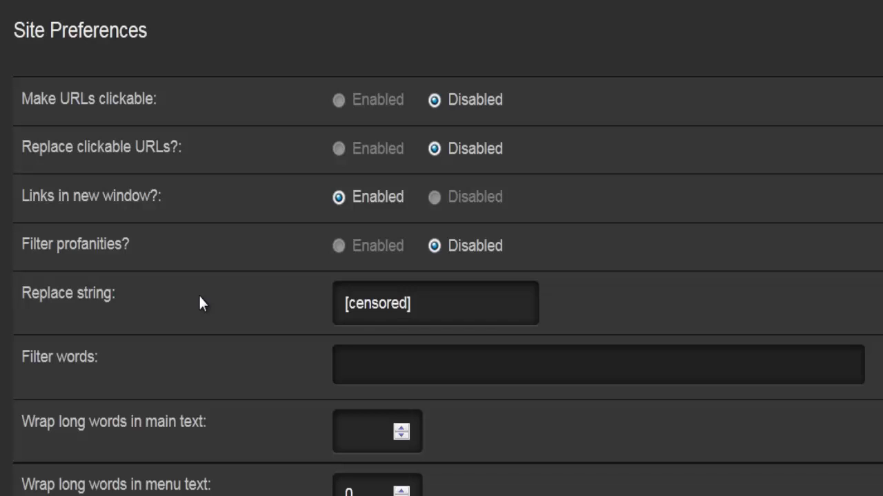
- Inspect the '[censored]' Replace string and the empty Filter words field, changing nothing
{"action": "left_click", "coordinate": [365, 304]}
{"action": "left_click_drag", "start_coordinate": [417, 304], "coordinate": [335, 301]}
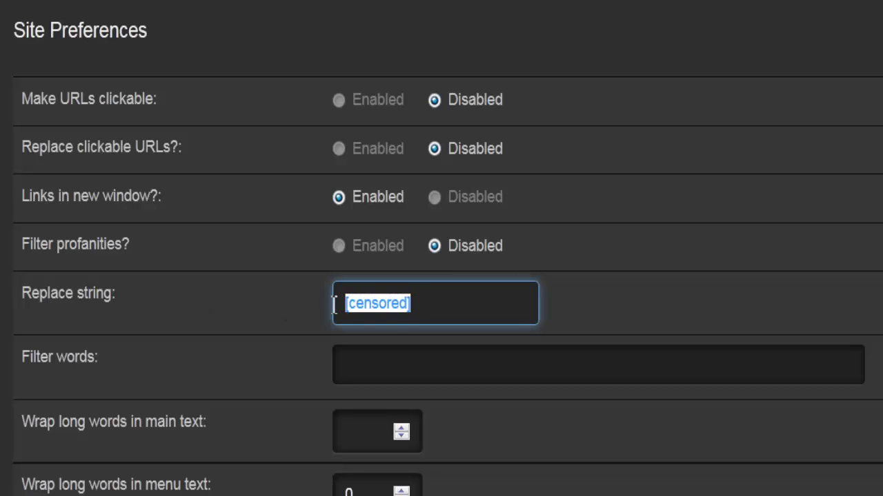
{"action": "left_click", "coordinate": [205, 369]}
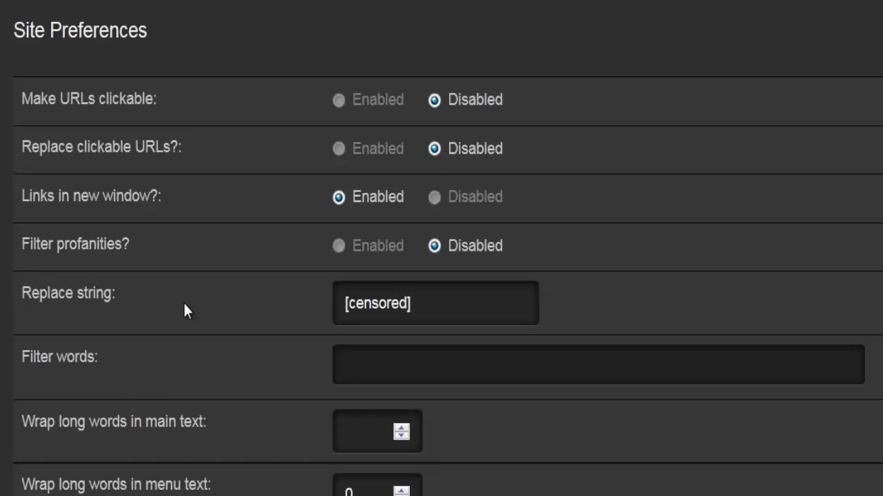
{"action": "left_click", "coordinate": [342, 365]}
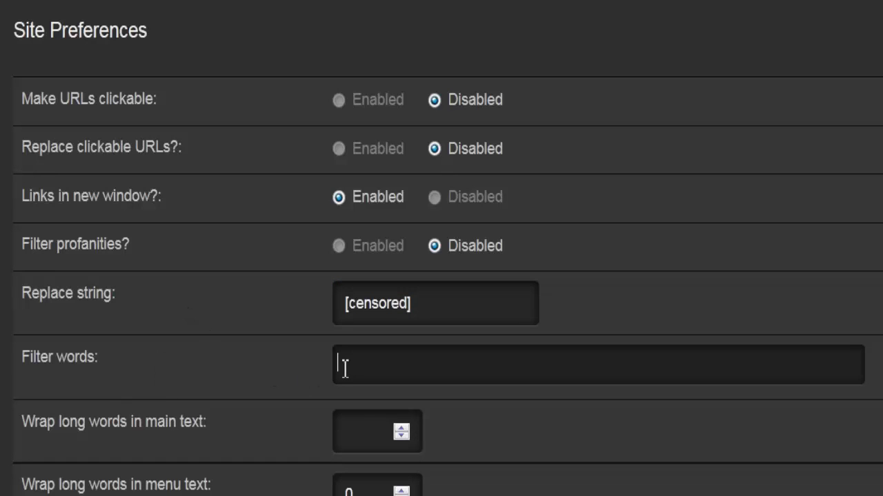
{"action": "left_click", "coordinate": [368, 311]}
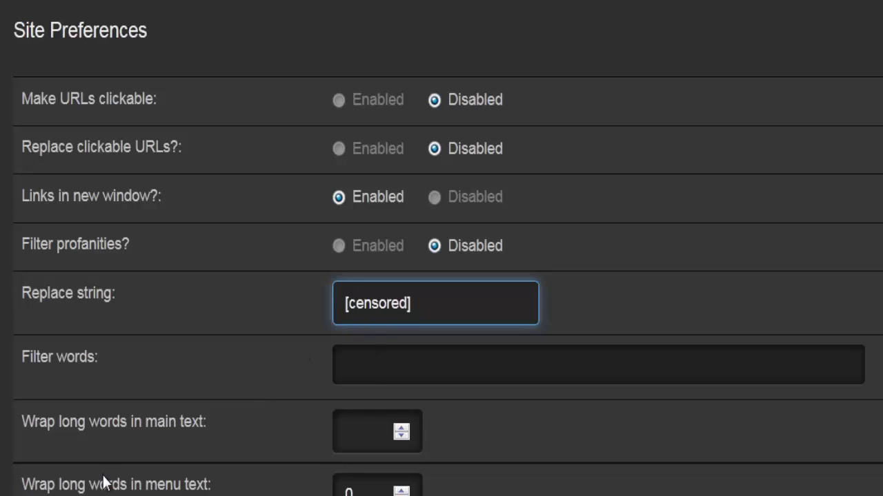
- Raise main-text long-word wrapping from 0 to 2, then check menu-text wrapping help
{"action": "scroll", "coordinate": [96, 477], "scroll_direction": "down", "scroll_amount": 2}
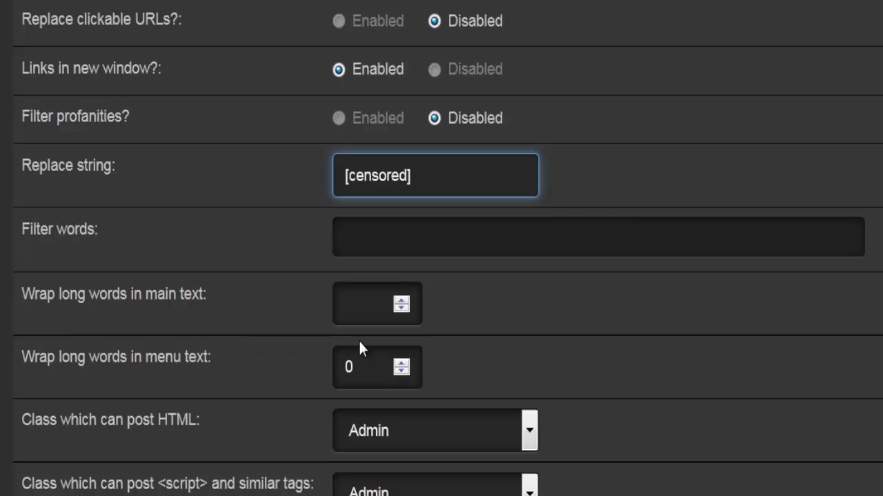
{"action": "left_click", "coordinate": [401, 301]}
{"action": "left_click", "coordinate": [401, 301]}
{"action": "left_click", "coordinate": [262, 367]}
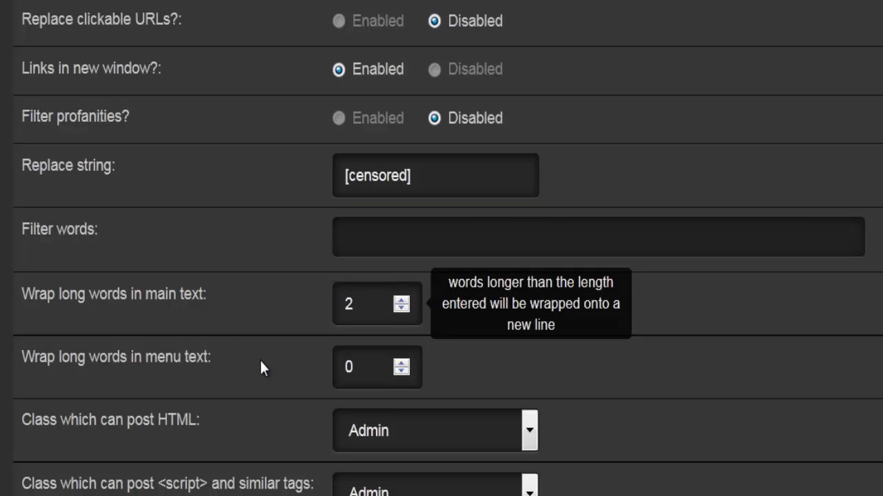
{"action": "scroll", "coordinate": [260, 365], "scroll_direction": "down", "scroll_amount": 2}
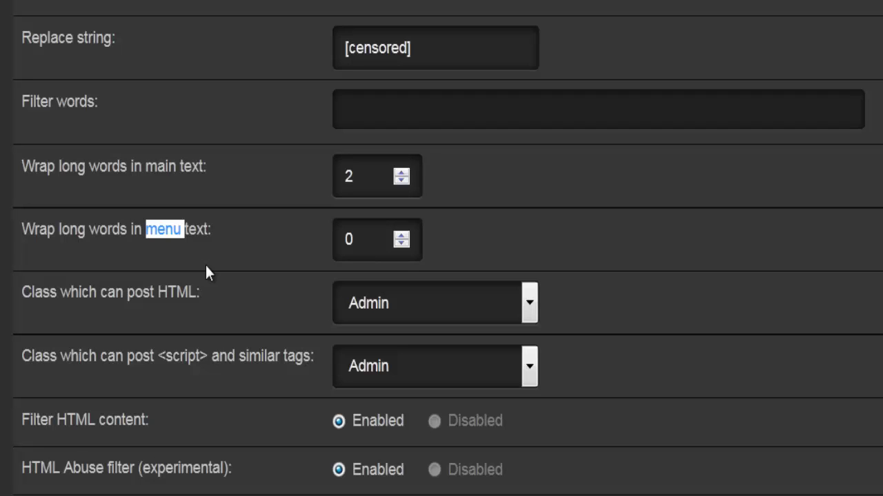
{"action": "left_click", "coordinate": [385, 240]}
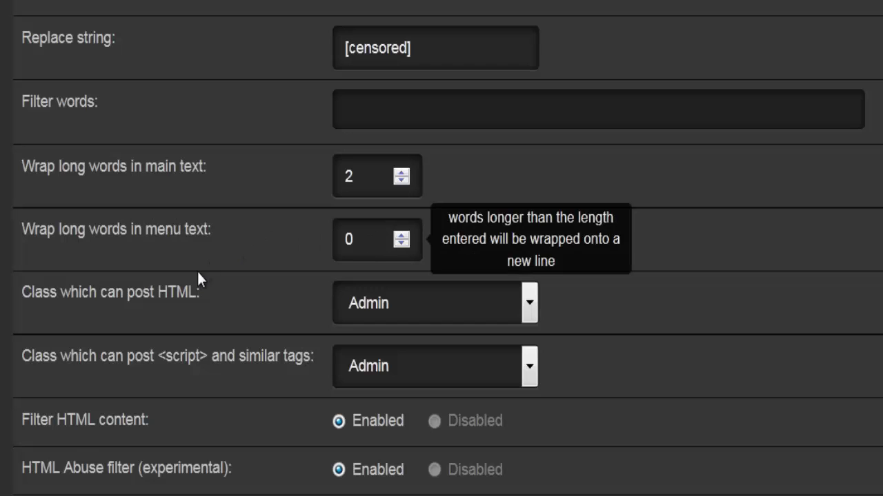
- Check both HTML and script posting class lists, leaving each at Admin
{"action": "scroll", "coordinate": [115, 295], "scroll_direction": "down", "scroll_amount": 2}
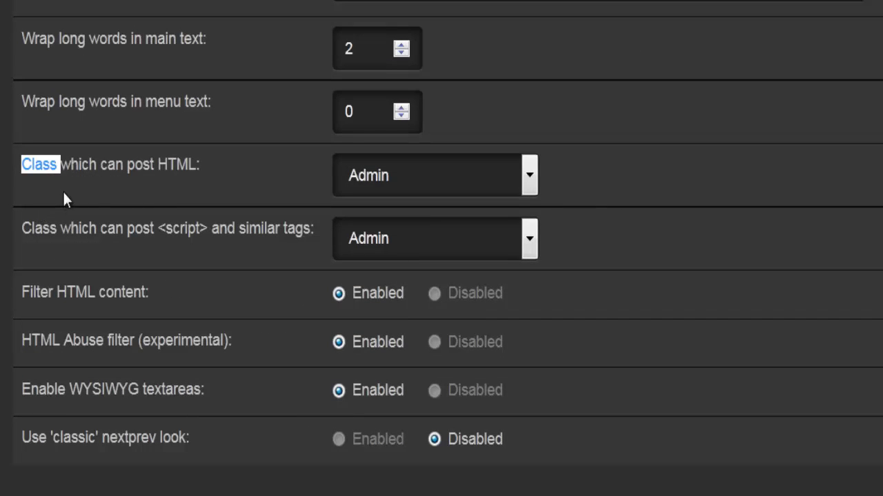
{"action": "left_click", "coordinate": [411, 188]}
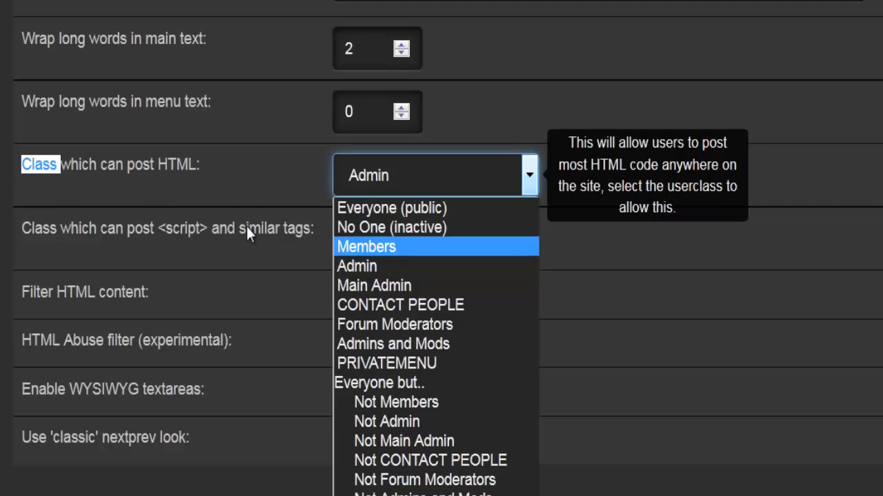
{"action": "left_click", "coordinate": [187, 193]}
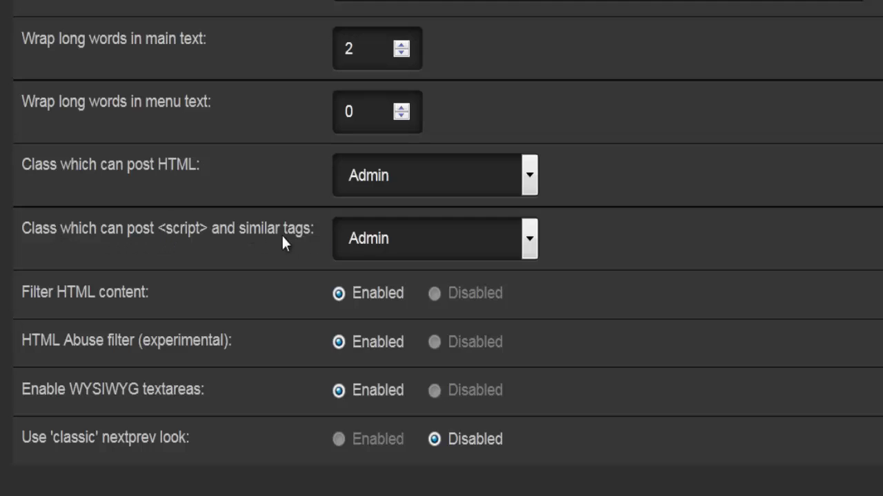
{"action": "left_click", "coordinate": [362, 242]}
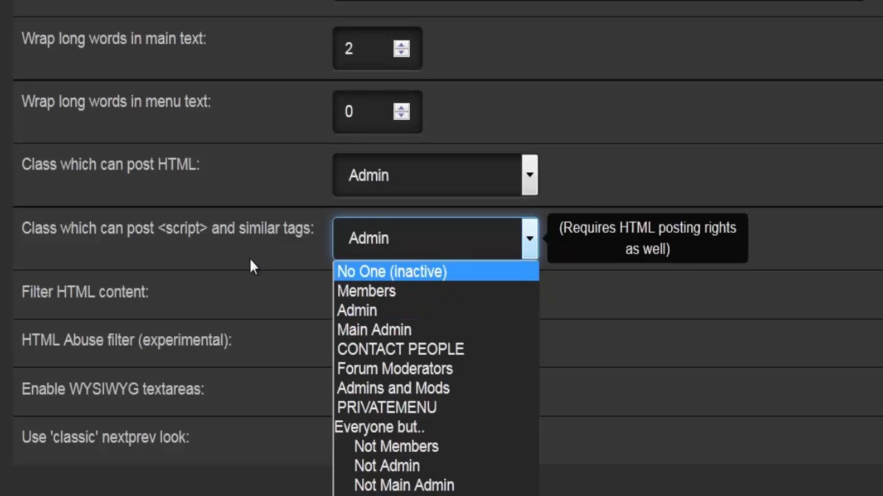
{"action": "left_click", "coordinate": [296, 262]}
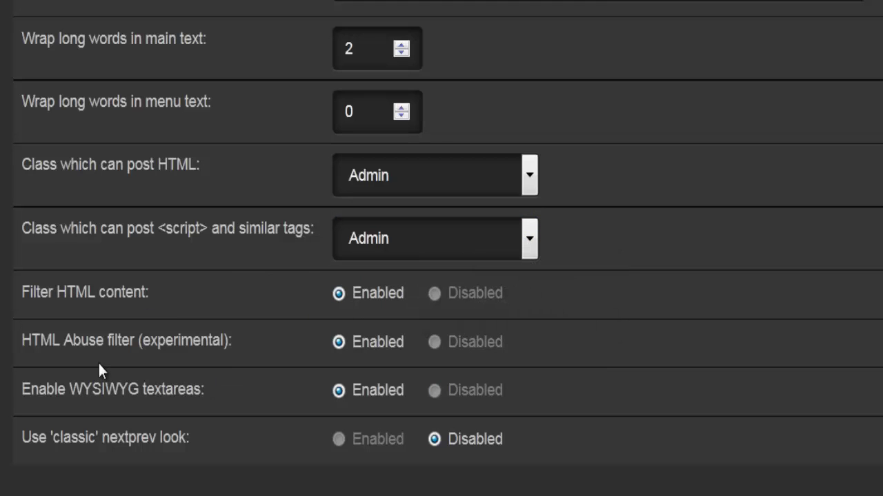
- Set the experimental HTML Abuse filter to Disabled
{"action": "double_click", "coordinate": [190, 339]}
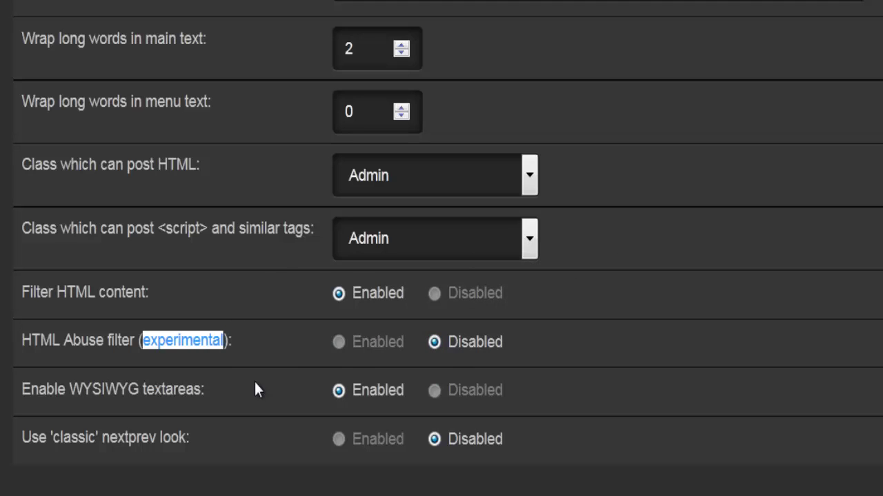
{"action": "mouse_move", "coordinate": [350, 357]}
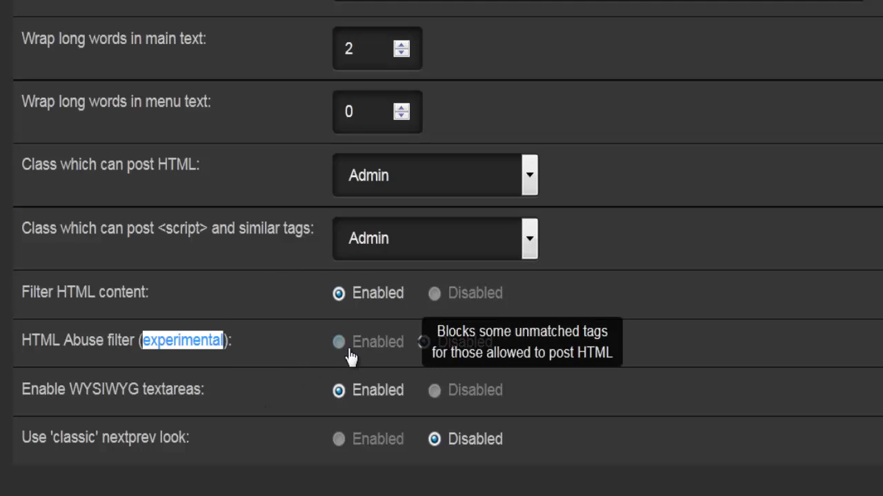
{"action": "left_click", "coordinate": [279, 346]}
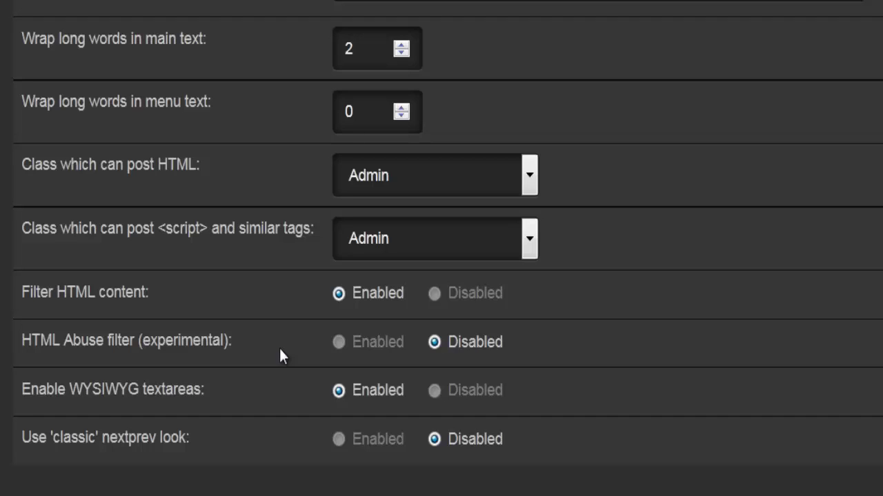
{"action": "double_click", "coordinate": [158, 337]}
{"action": "mouse_move", "coordinate": [273, 450]}
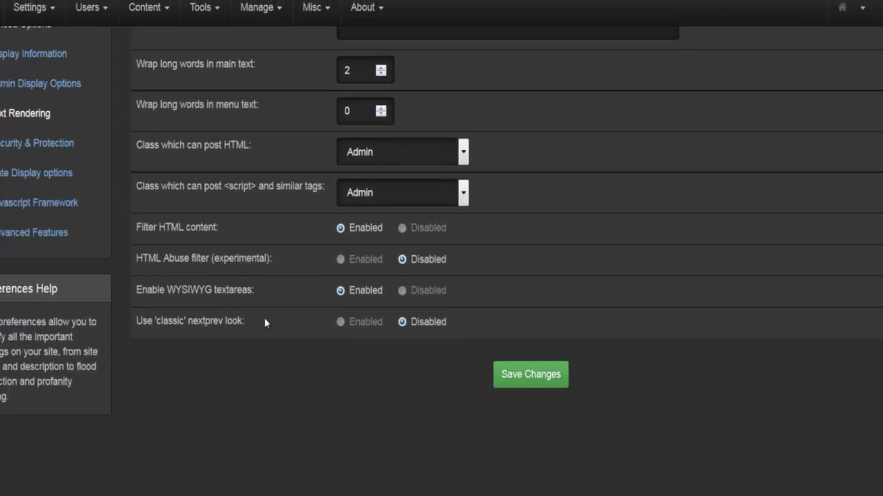
- Open Security & Protection and confirm the signup page CAPTCHA stays Disabled
{"action": "scroll", "coordinate": [273, 295], "scroll_direction": "up", "scroll_amount": 1}
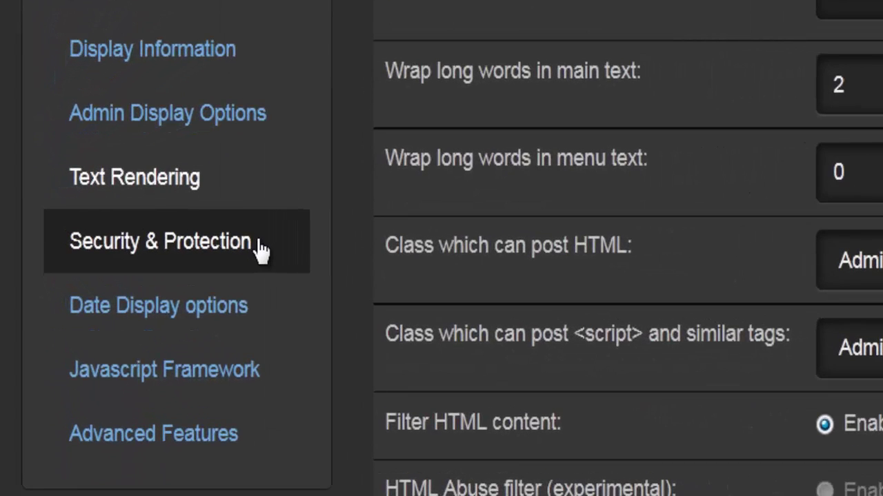
{"action": "left_click", "coordinate": [261, 249]}
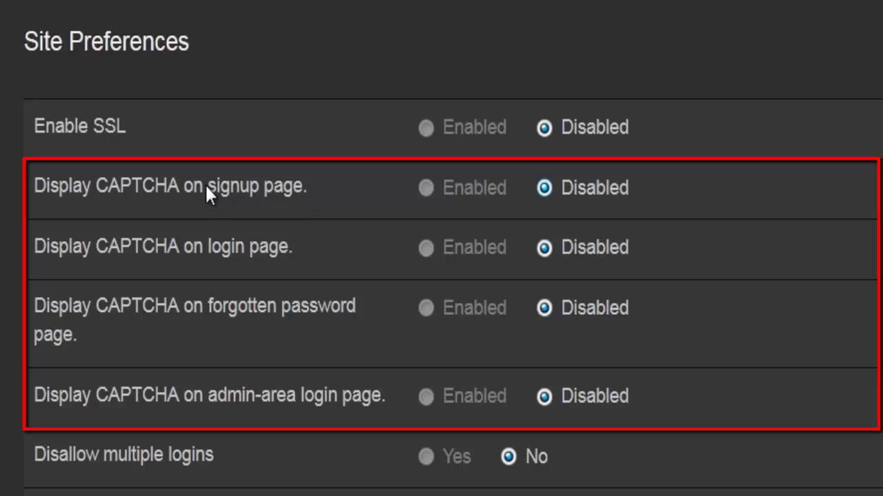
{"action": "left_click_drag", "start_coordinate": [206, 185], "coordinate": [223, 183]}
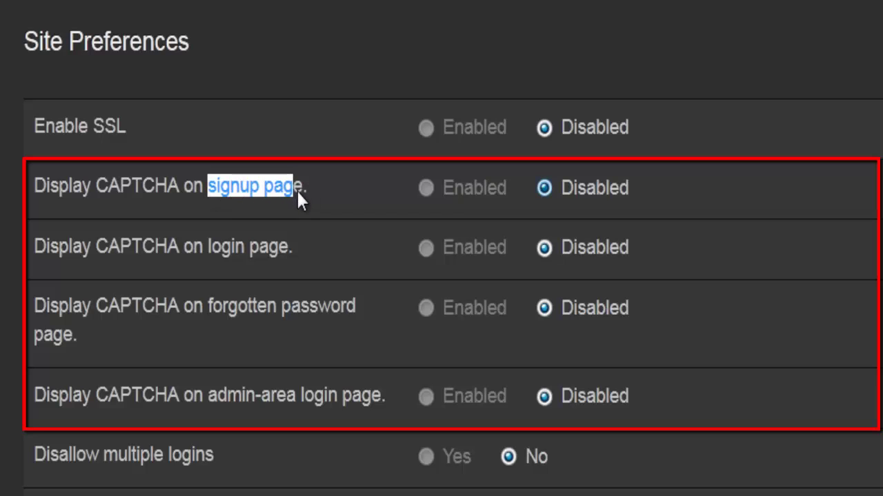
{"action": "left_click_drag", "start_coordinate": [296, 189], "coordinate": [301, 198]}
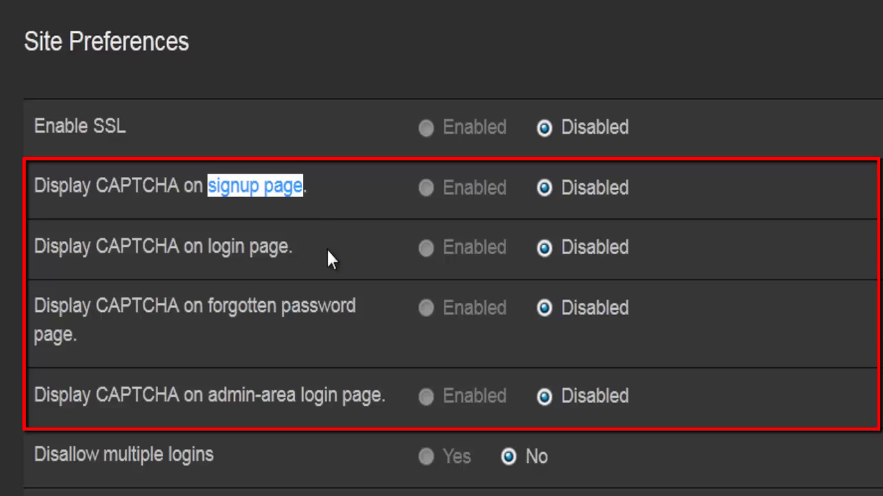
{"action": "left_click", "coordinate": [226, 189]}
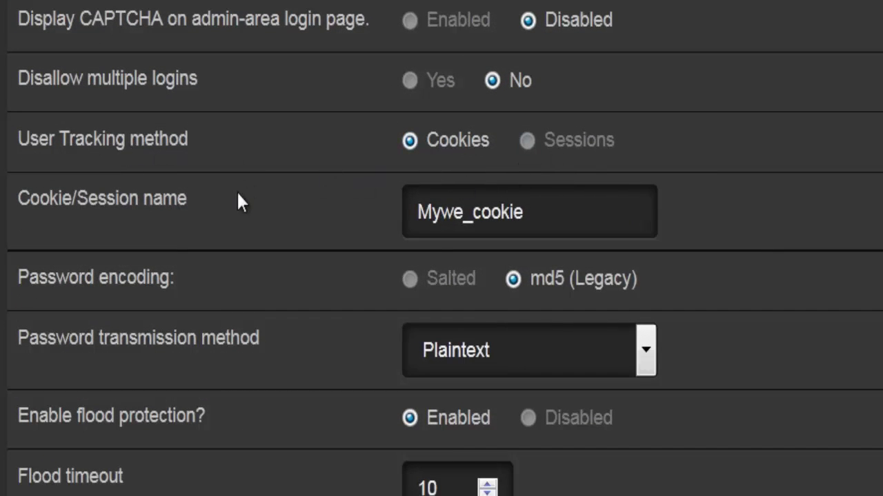
- Keep the password transmission method at Plaintext, then scroll on to flood protection settings
{"action": "scroll", "coordinate": [238, 195], "scroll_direction": "down", "scroll_amount": 2}
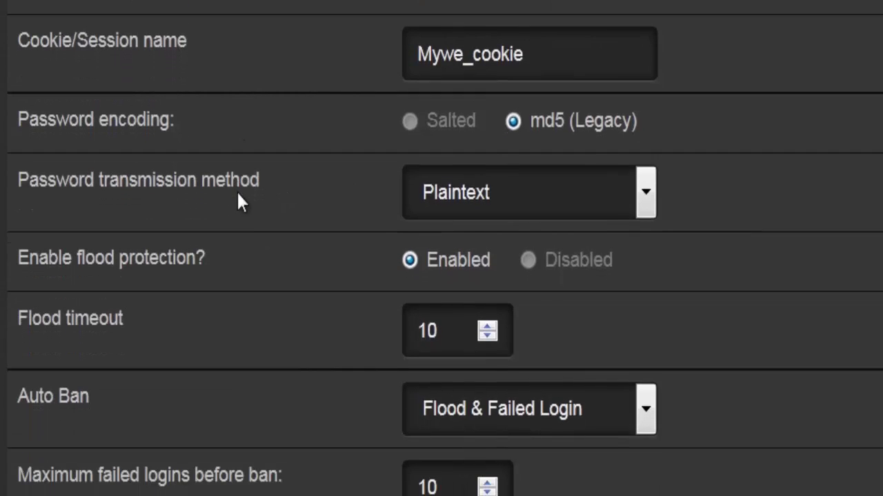
{"action": "mouse_move", "coordinate": [429, 69]}
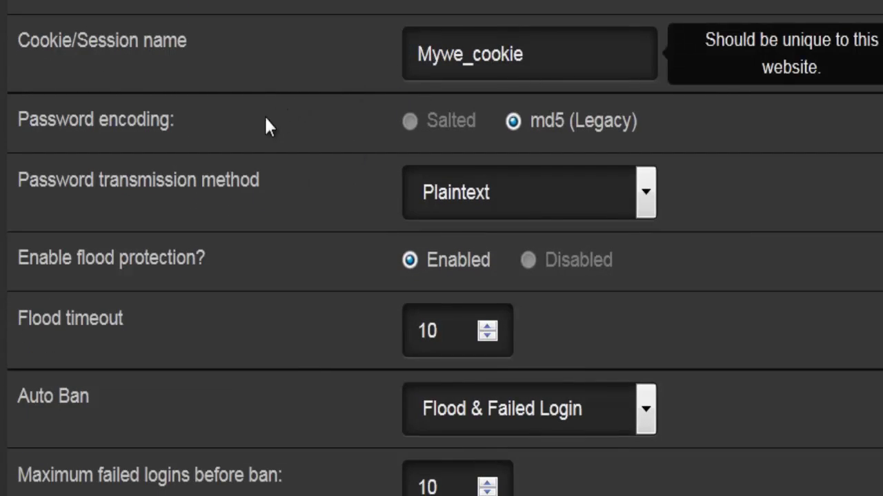
{"action": "scroll", "coordinate": [228, 165], "scroll_direction": "down", "scroll_amount": 2}
{"action": "mouse_move", "coordinate": [444, 33]}
{"action": "left_click", "coordinate": [215, 96]}
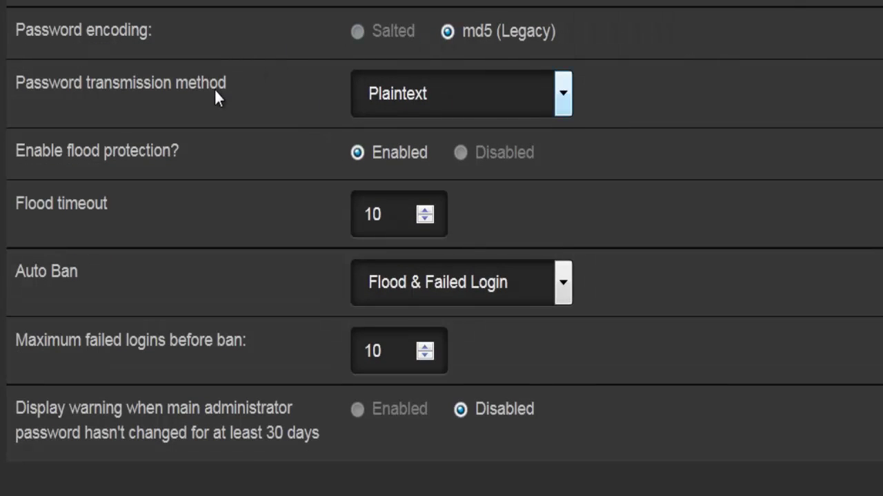
{"action": "left_click", "coordinate": [425, 104]}
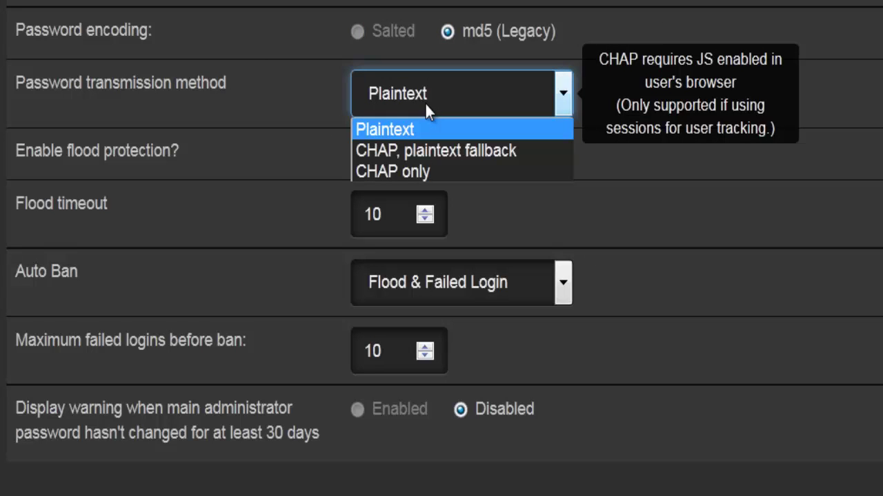
{"action": "left_click", "coordinate": [425, 102]}
{"action": "left_click", "coordinate": [200, 143]}
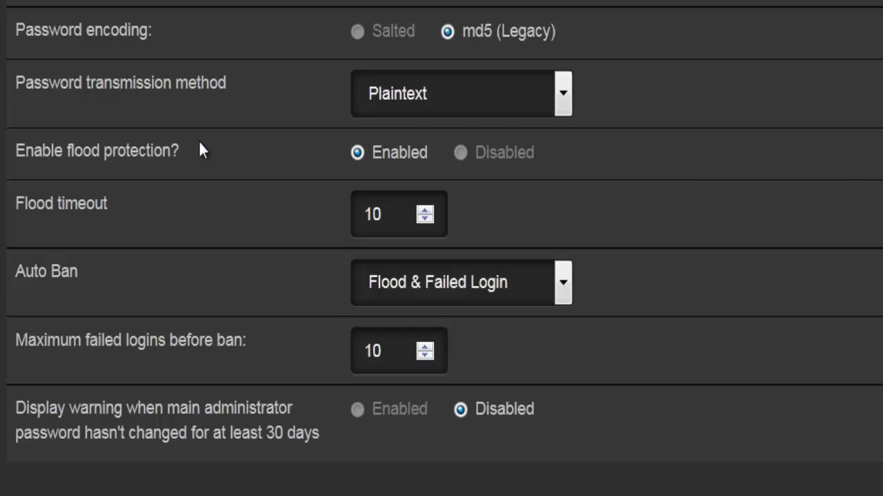
{"action": "scroll", "coordinate": [199, 144], "scroll_direction": "down", "scroll_amount": 3}
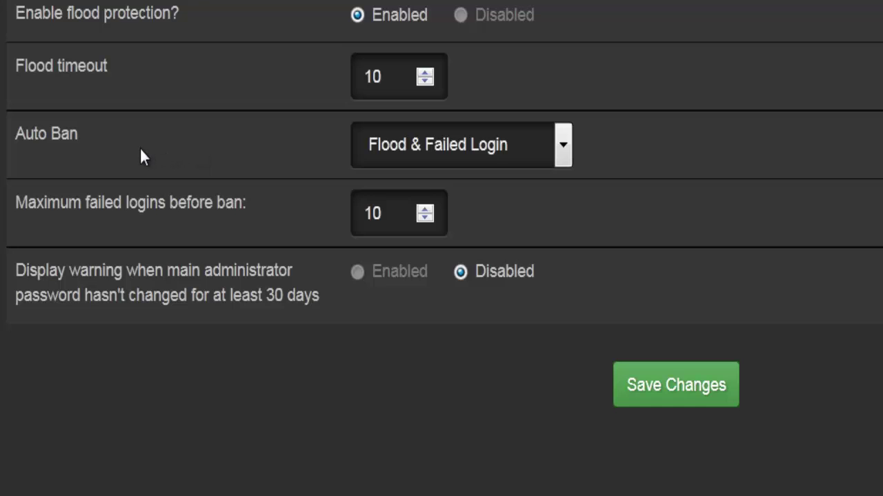
{"action": "left_click", "coordinate": [395, 157]}
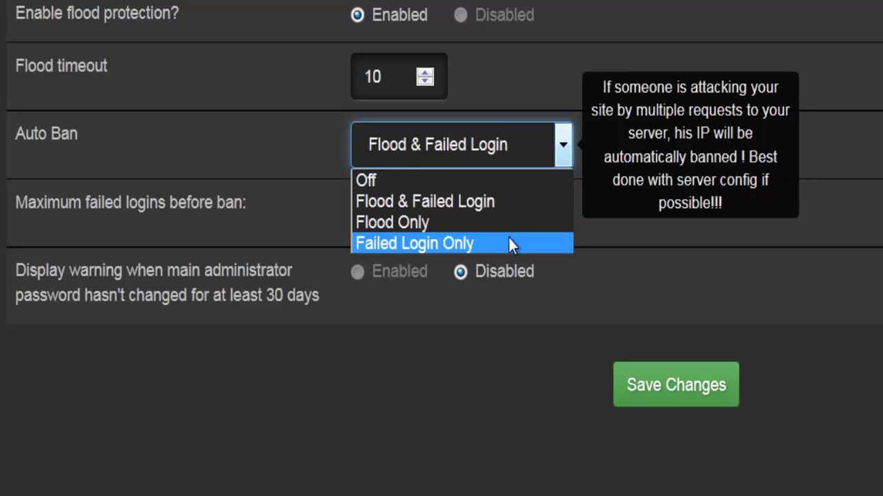
{"action": "left_click", "coordinate": [215, 193]}
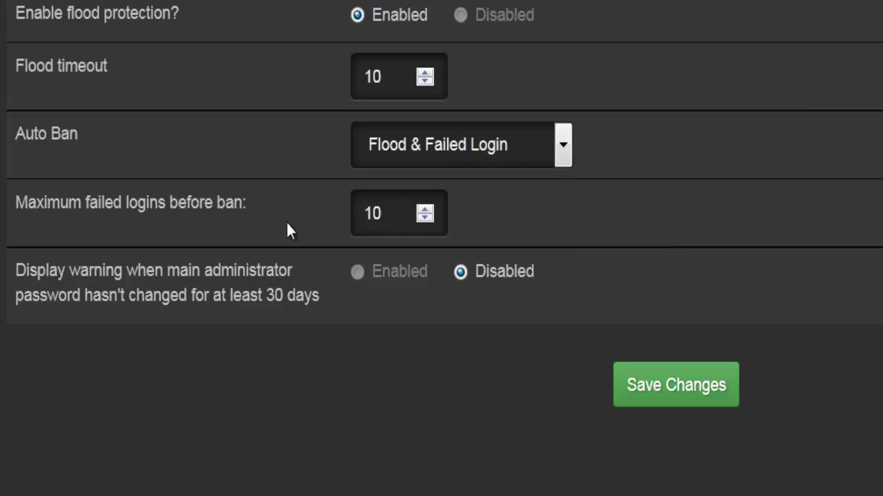
{"action": "left_click_drag", "start_coordinate": [396, 222], "coordinate": [298, 219]}
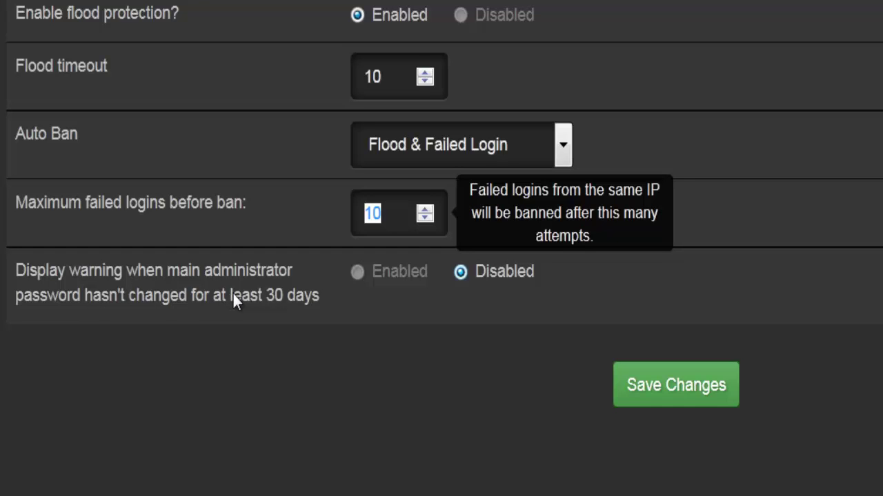
{"action": "left_click", "coordinate": [341, 302]}
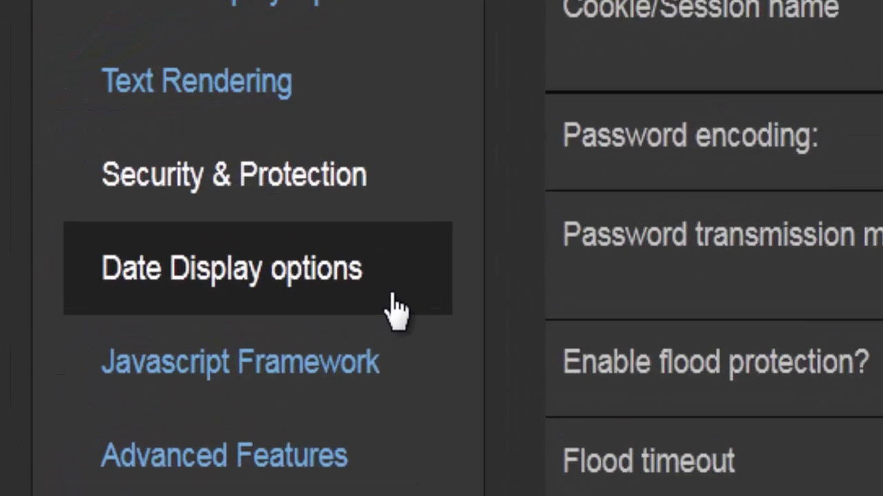
- Open Date Display options and inspect the short, long and forum date format fields
{"action": "left_click", "coordinate": [392, 310]}
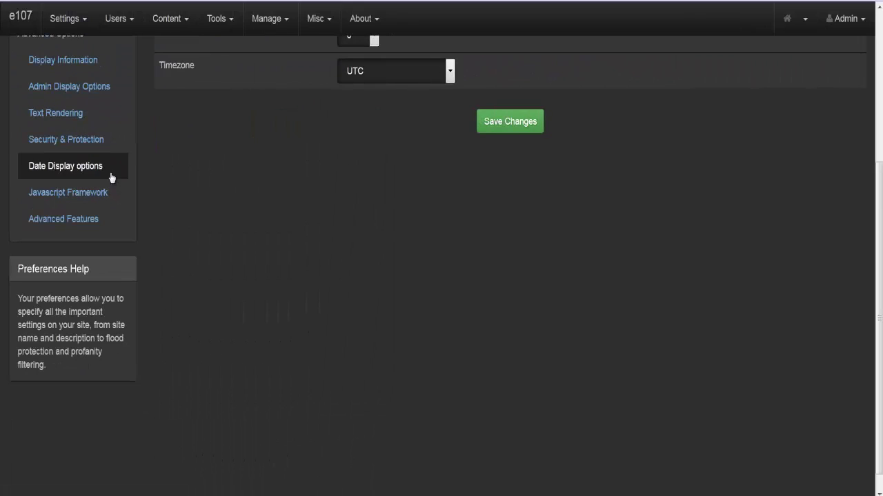
{"action": "scroll", "coordinate": [317, 196], "scroll_direction": "up", "scroll_amount": 3}
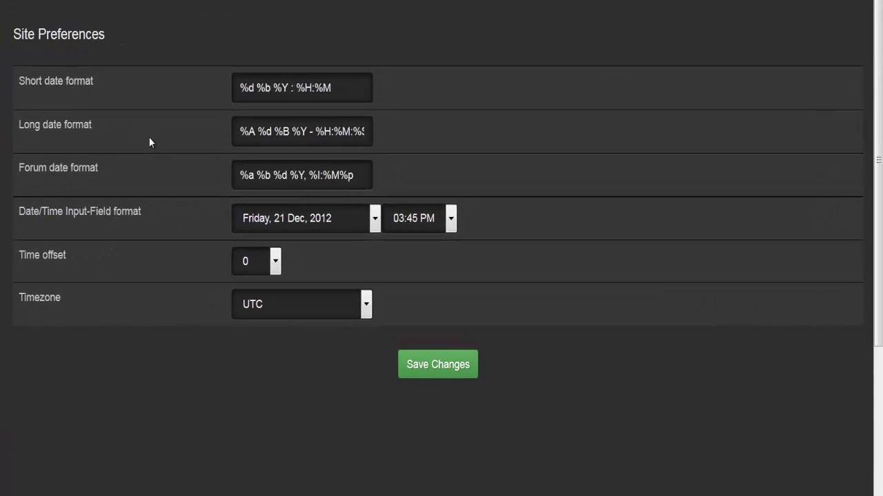
{"action": "left_click", "coordinate": [305, 87]}
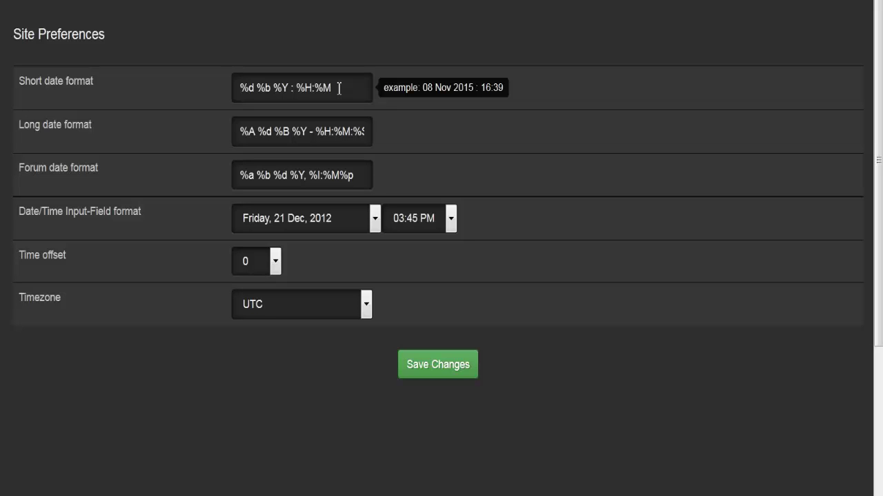
{"action": "left_click", "coordinate": [323, 131]}
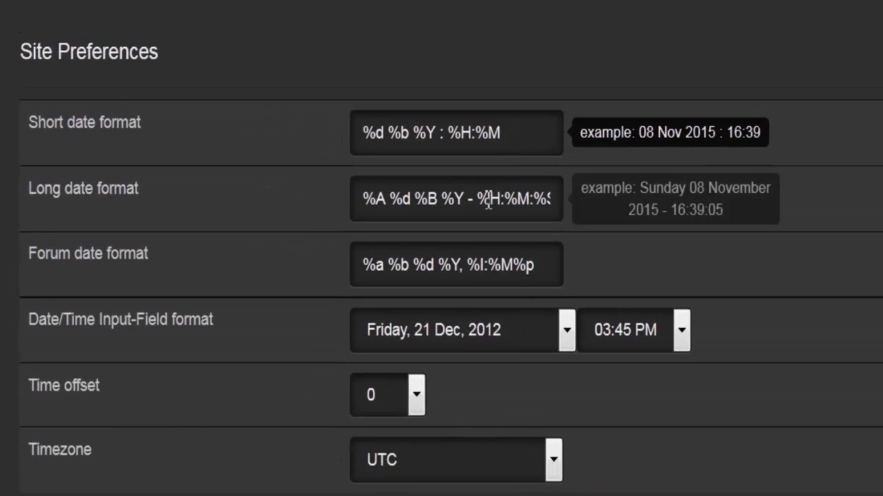
{"action": "left_click", "coordinate": [480, 266]}
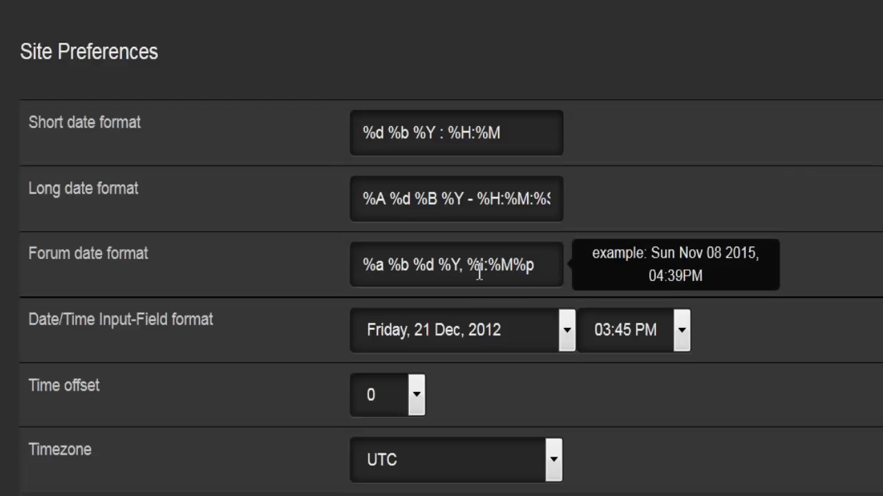
- Review the date and time input formats, time offset 0 and UTC timezone, leaving them unchanged
{"action": "left_click", "coordinate": [438, 331]}
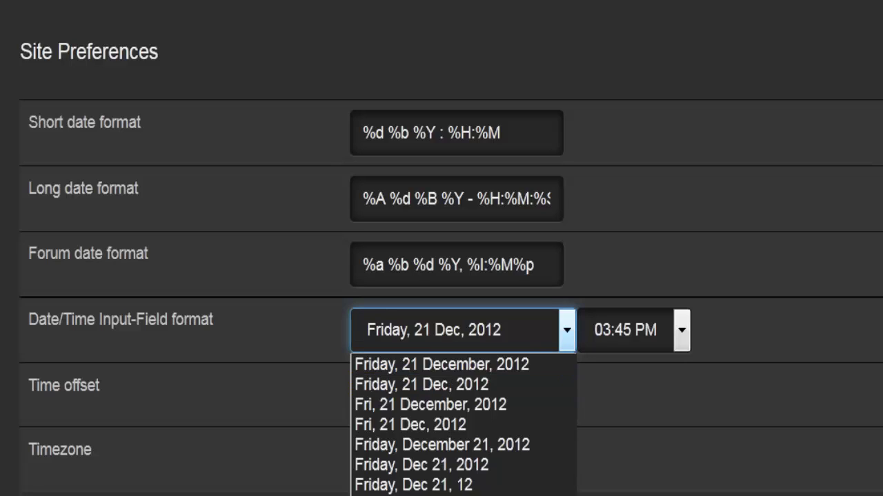
{"action": "left_click", "coordinate": [646, 330]}
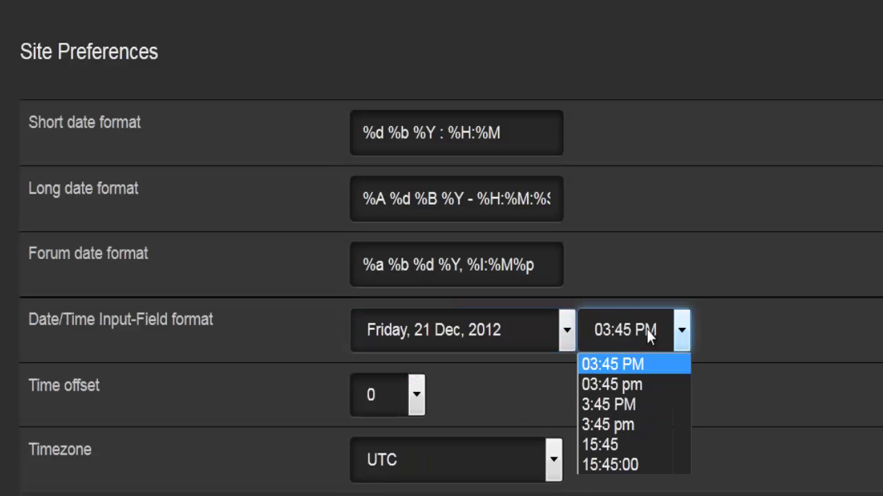
{"action": "left_click", "coordinate": [647, 330]}
{"action": "left_click", "coordinate": [136, 411]}
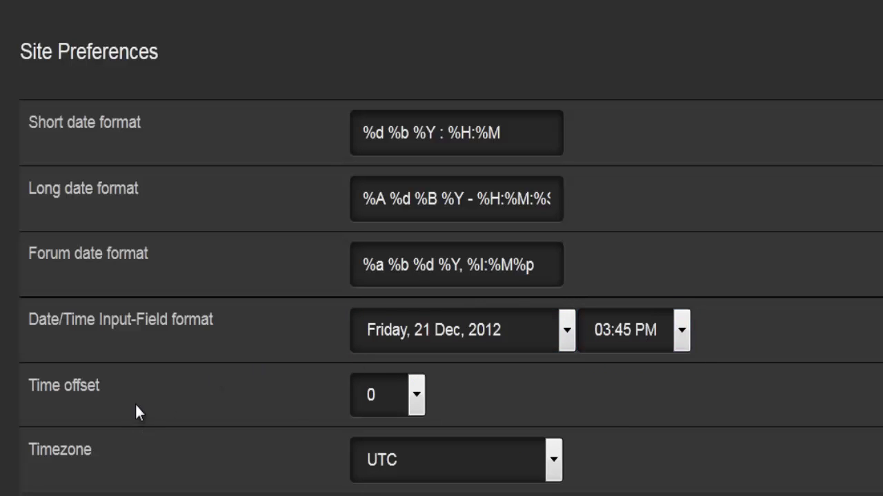
{"action": "left_click", "coordinate": [361, 395]}
{"action": "scroll", "coordinate": [406, 330], "scroll_direction": "down", "scroll_amount": 3}
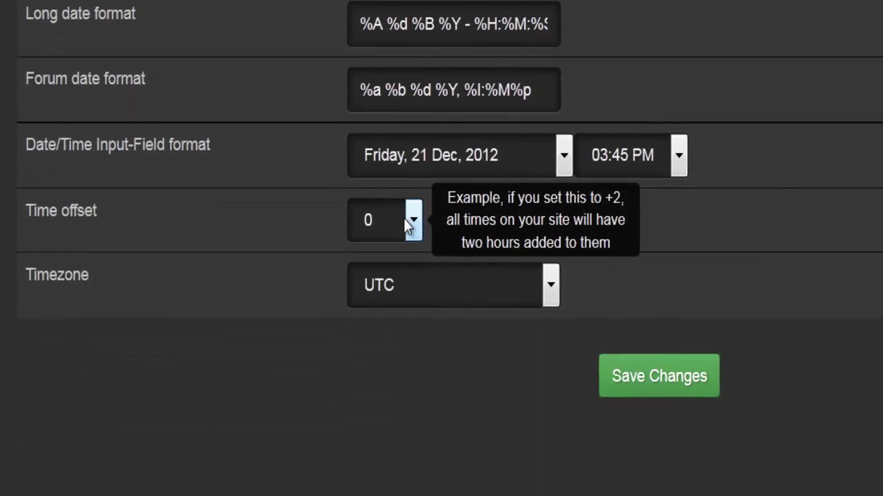
{"action": "left_click", "coordinate": [400, 250]}
{"action": "left_click", "coordinate": [401, 249]}
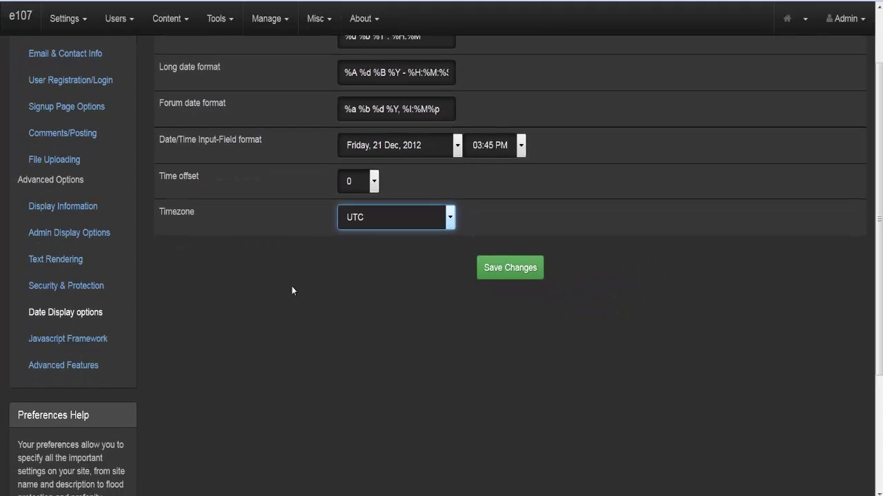
{"action": "scroll", "coordinate": [292, 286], "scroll_direction": "down", "scroll_amount": 1}
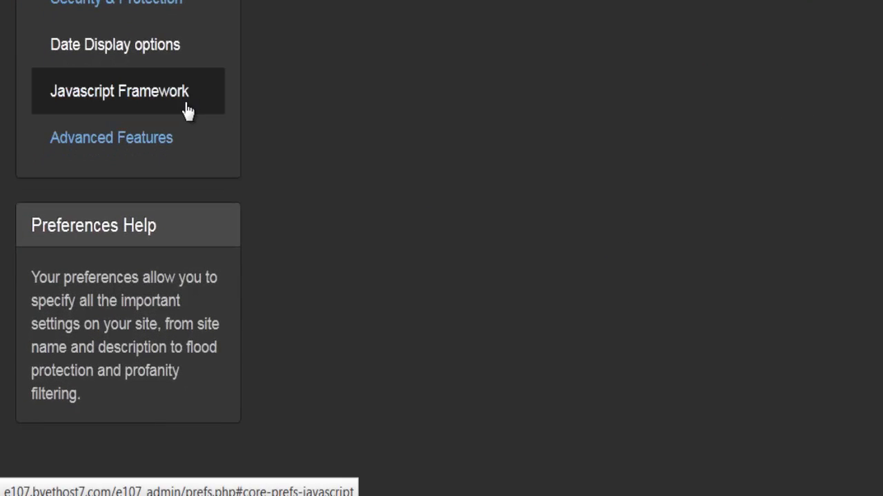
- Browse Javascript Framework and Advanced Features, then open the top-bar Settings menu
{"action": "left_click", "coordinate": [188, 111]}
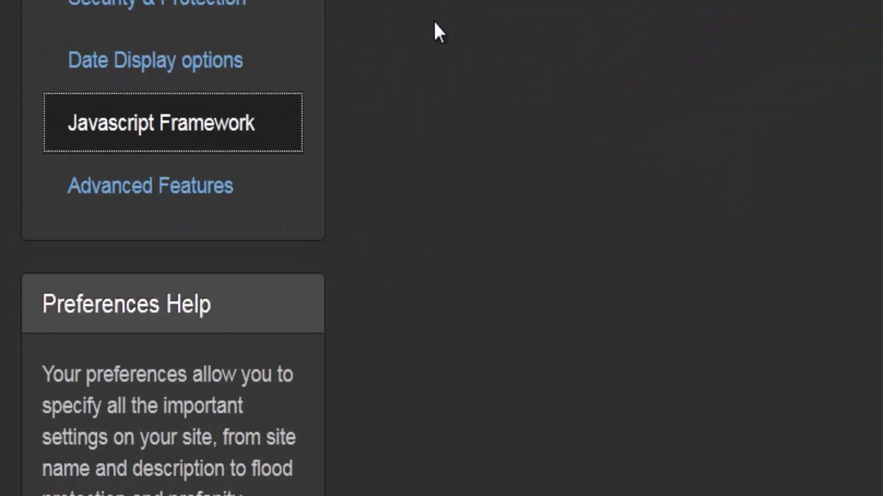
{"action": "left_click", "coordinate": [233, 193]}
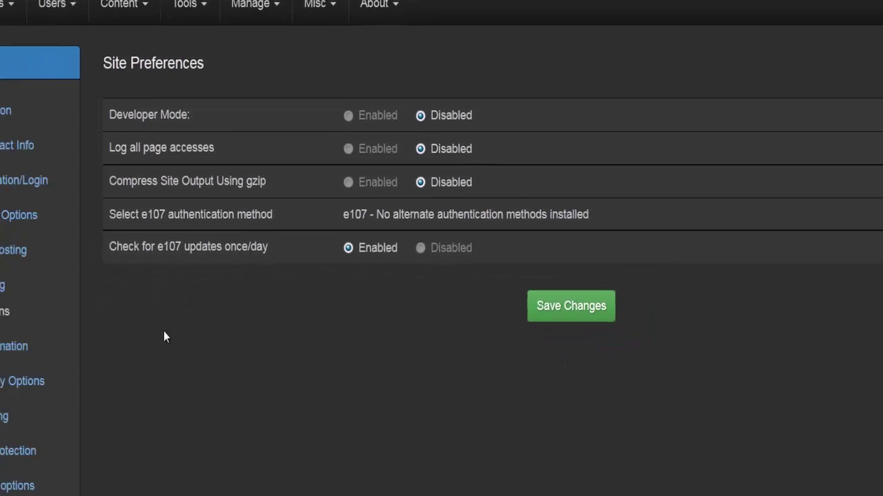
{"action": "scroll", "coordinate": [200, 272], "scroll_direction": "down", "scroll_amount": 2}
{"action": "scroll", "coordinate": [200, 273], "scroll_direction": "up", "scroll_amount": 2}
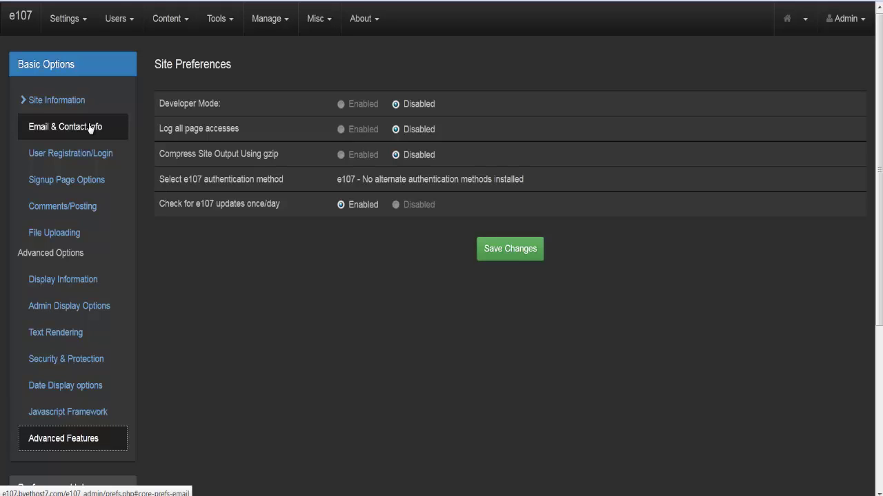
{"action": "left_click", "coordinate": [82, 26]}
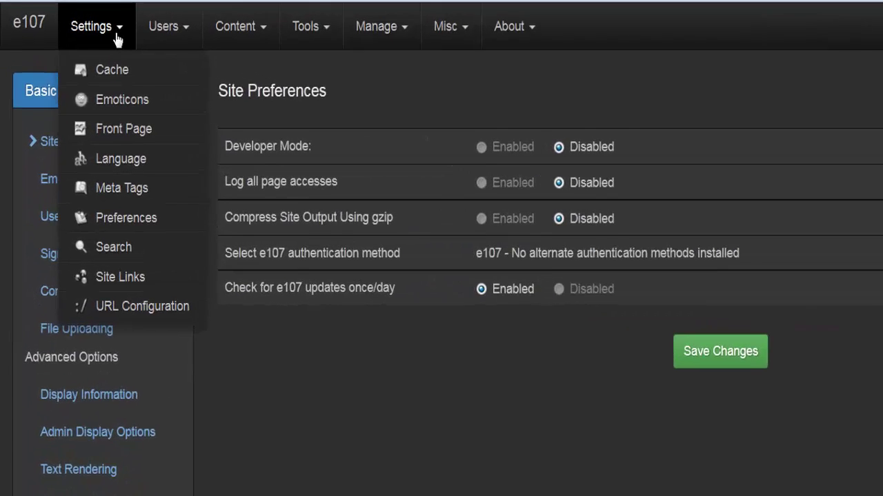